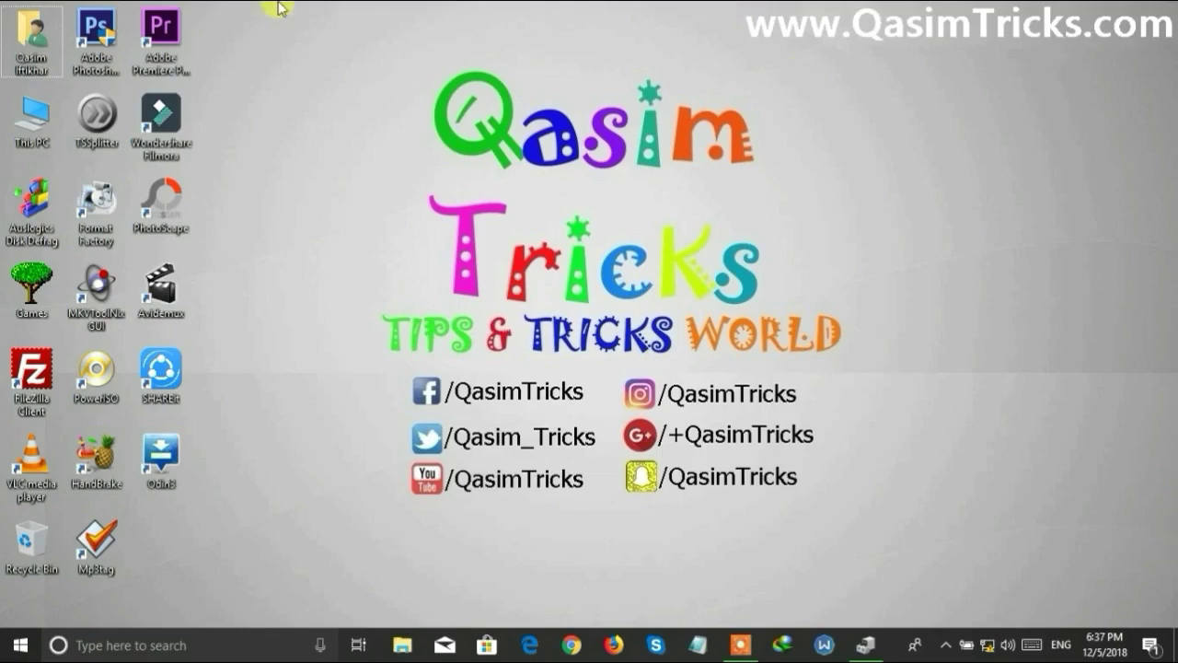
# Step: Open This PC, look at the contents of the removable D: drive, and return to the drive overview
pyautogui.doubleClick(33, 115)
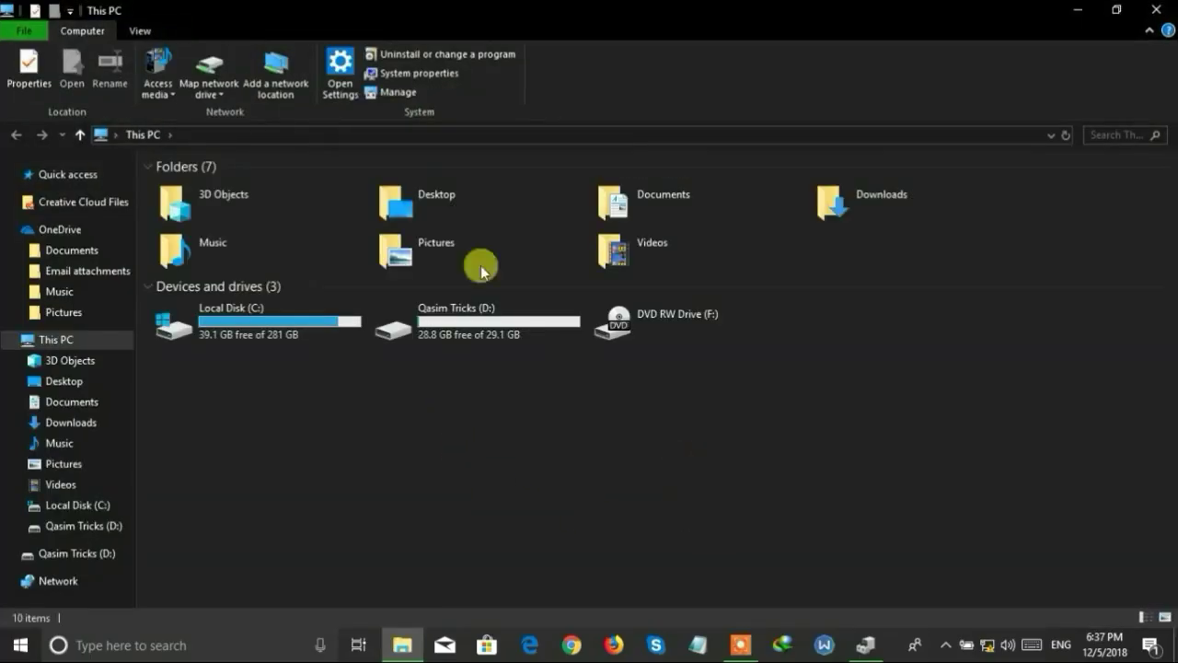
pyautogui.click(466, 322)
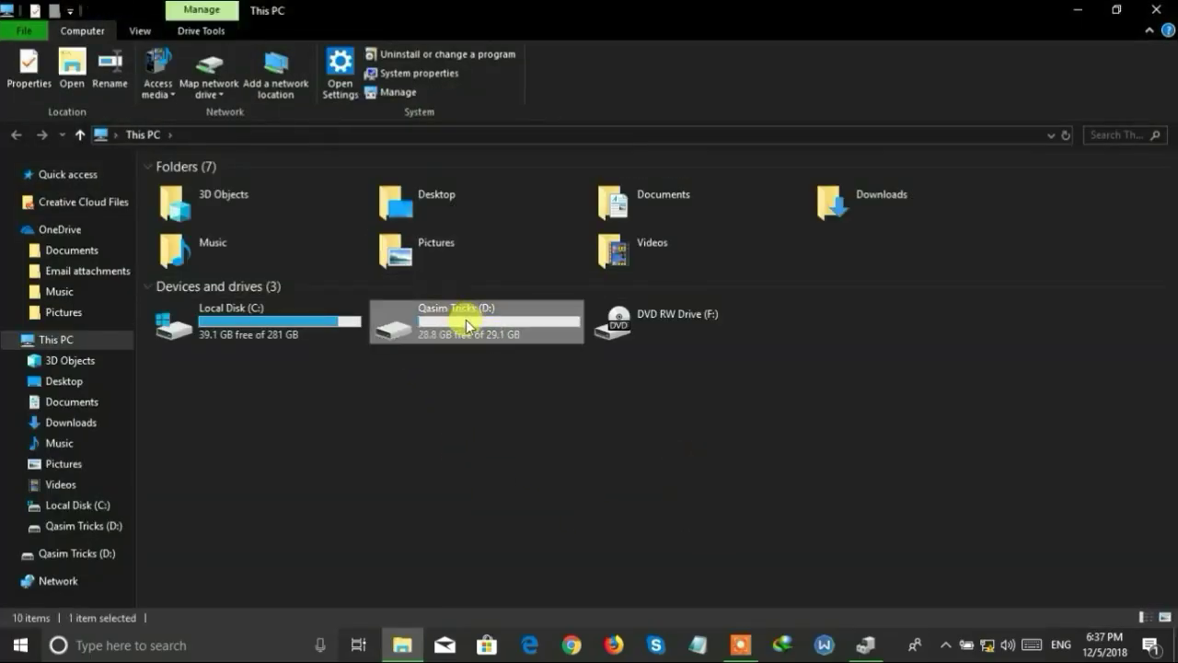
pyautogui.doubleClick(471, 324)
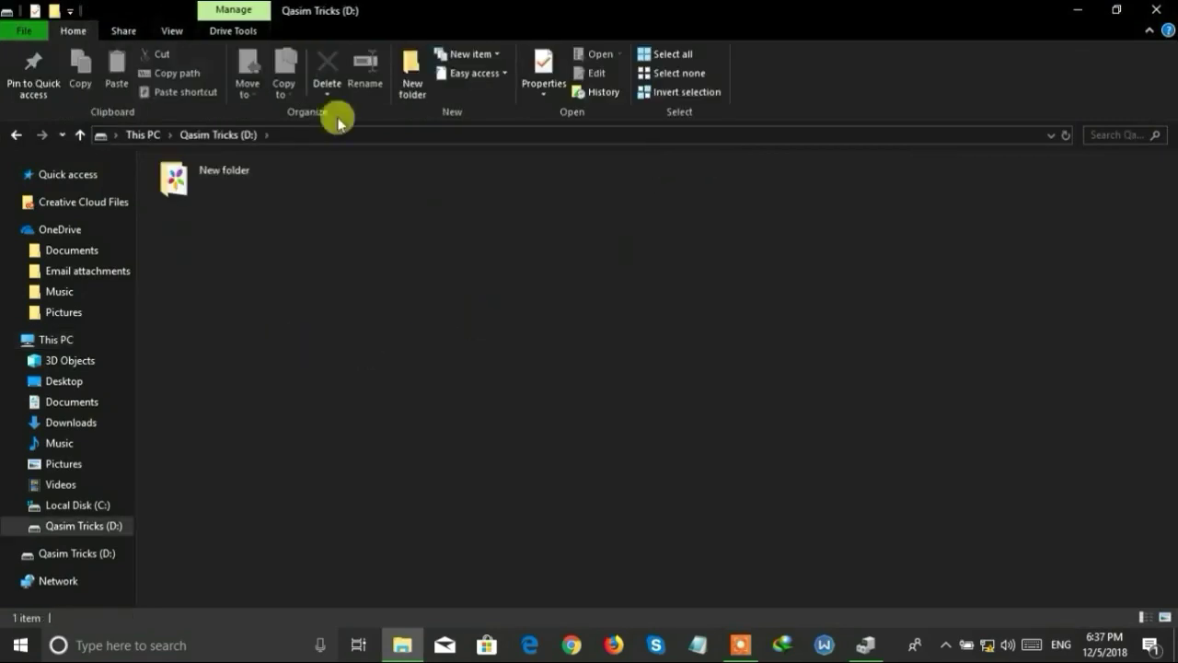
pyautogui.click(16, 138)
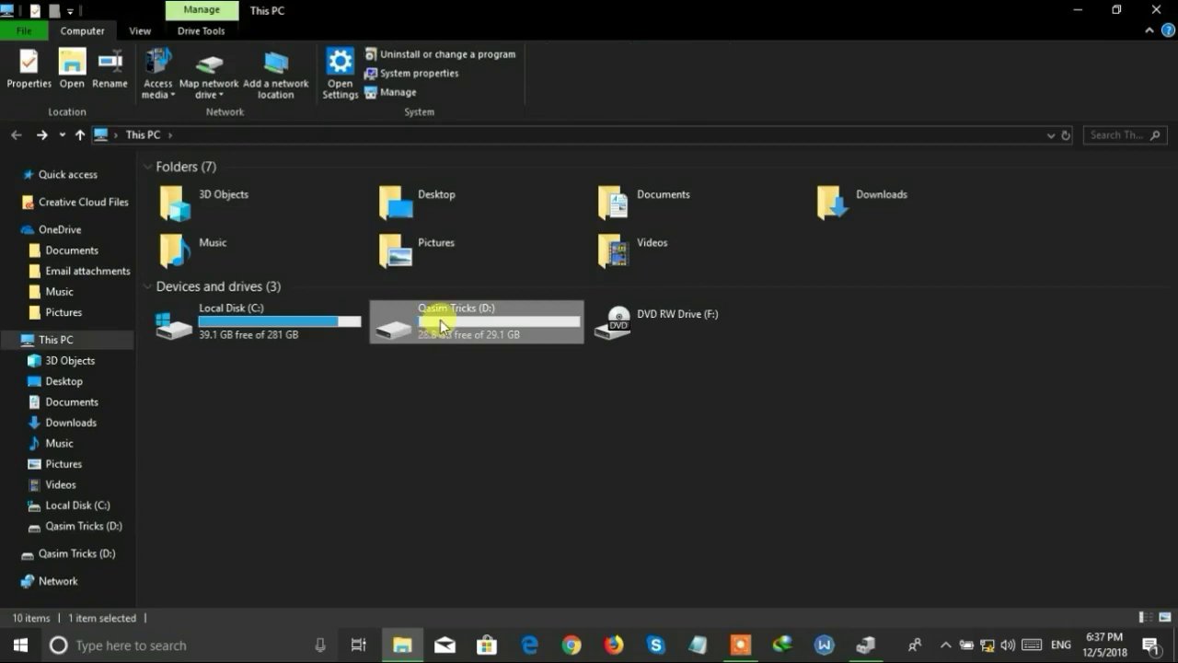
# Step: Turn on BitLocker for the D: drive, choosing to unlock it with a password, and enter and confirm the drive password
pyautogui.rightClick(440, 319)
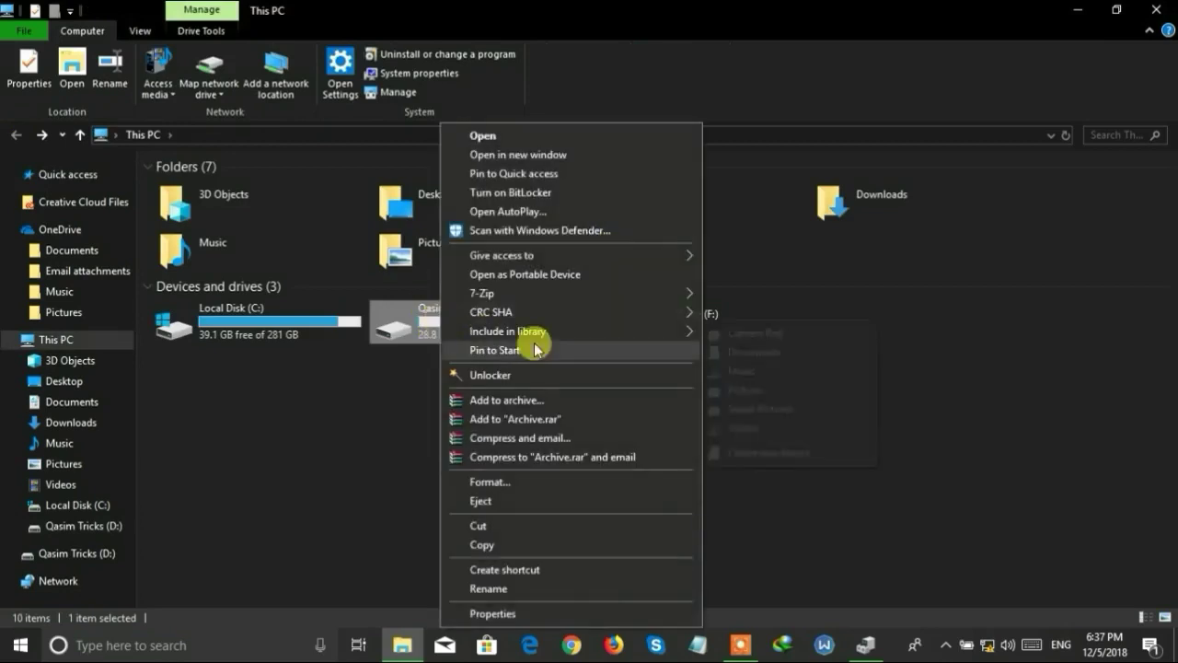
pyautogui.click(518, 193)
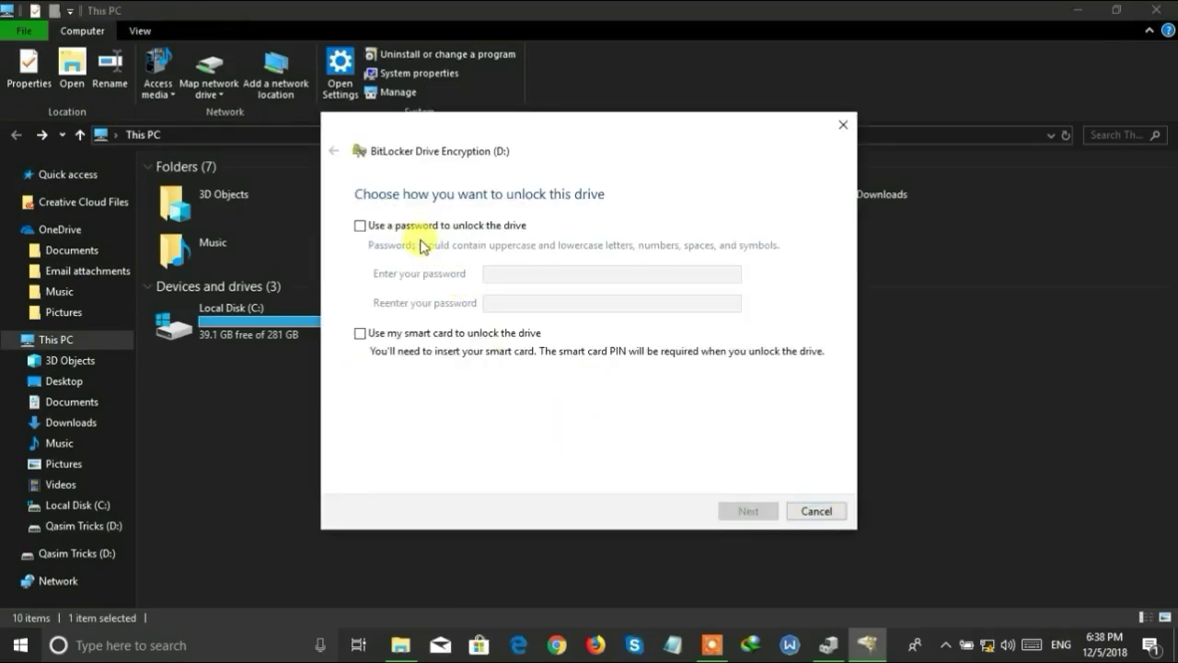
pyautogui.click(415, 226)
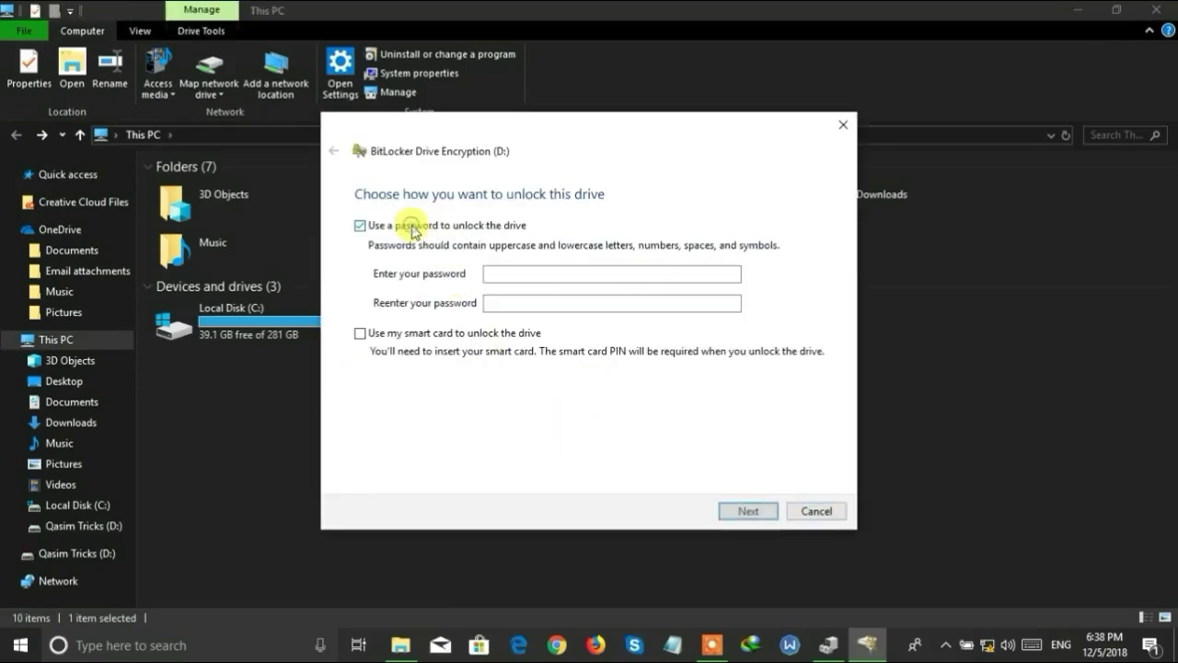
pyautogui.click(508, 273)
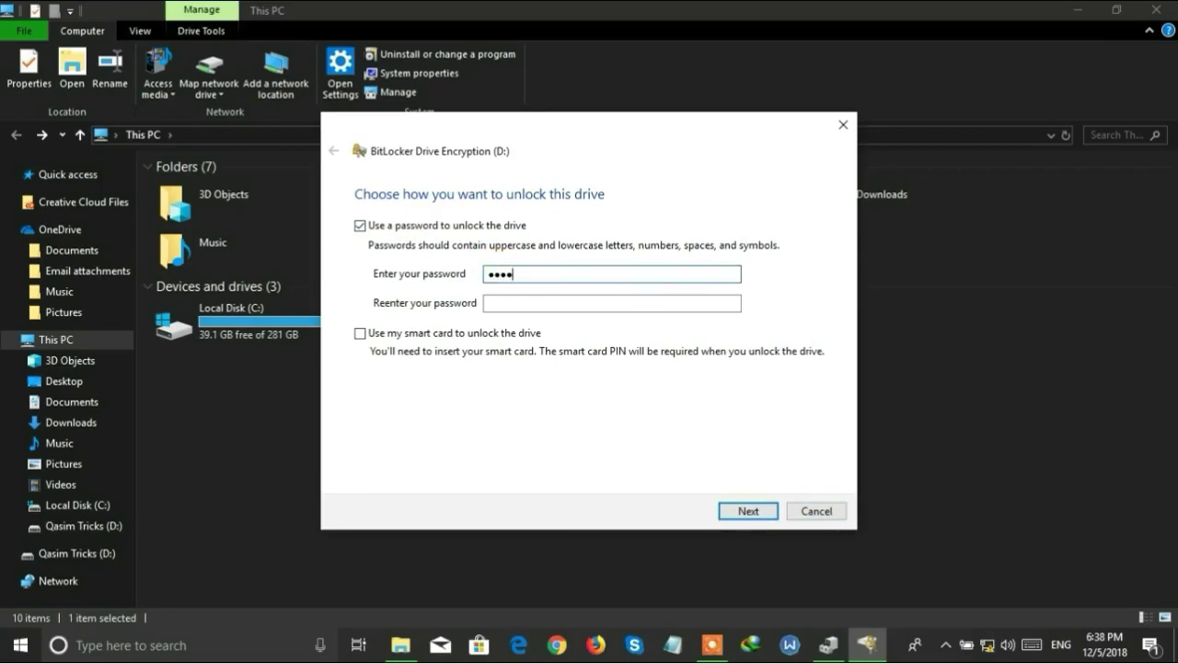
pyautogui.press('Tab')
pyautogui.write('•')
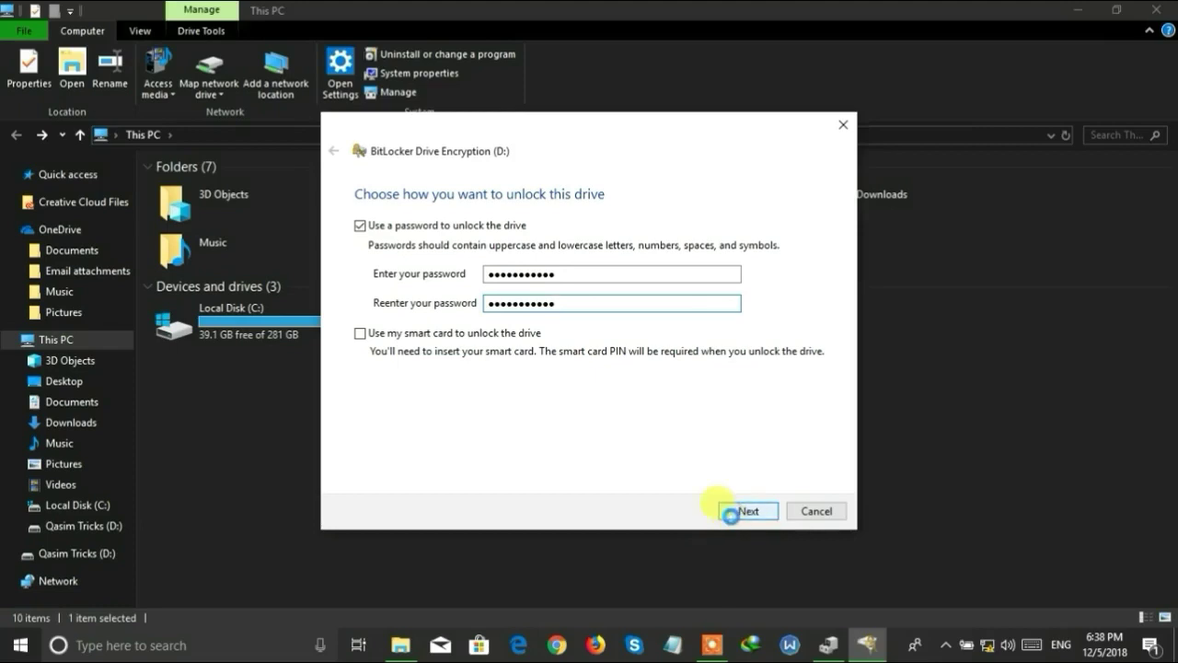
pyautogui.click(732, 513)
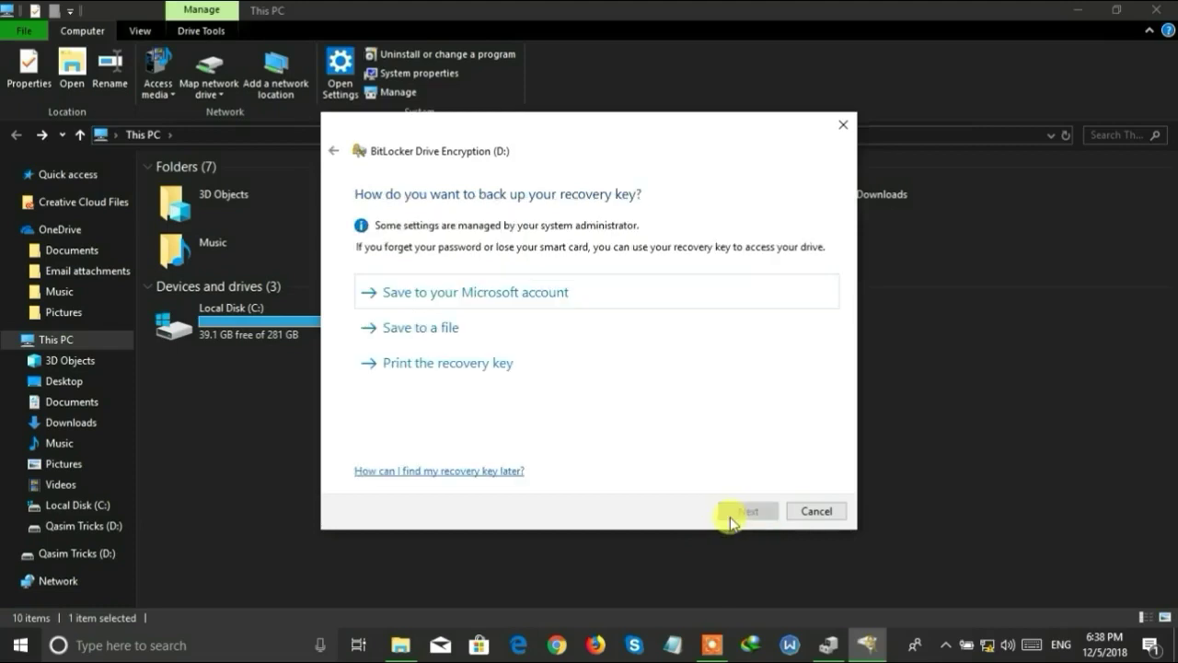
# Step: Back up the BitLocker recovery key to a text file on the Desktop, keeping the suggested file name
pyautogui.click(423, 333)
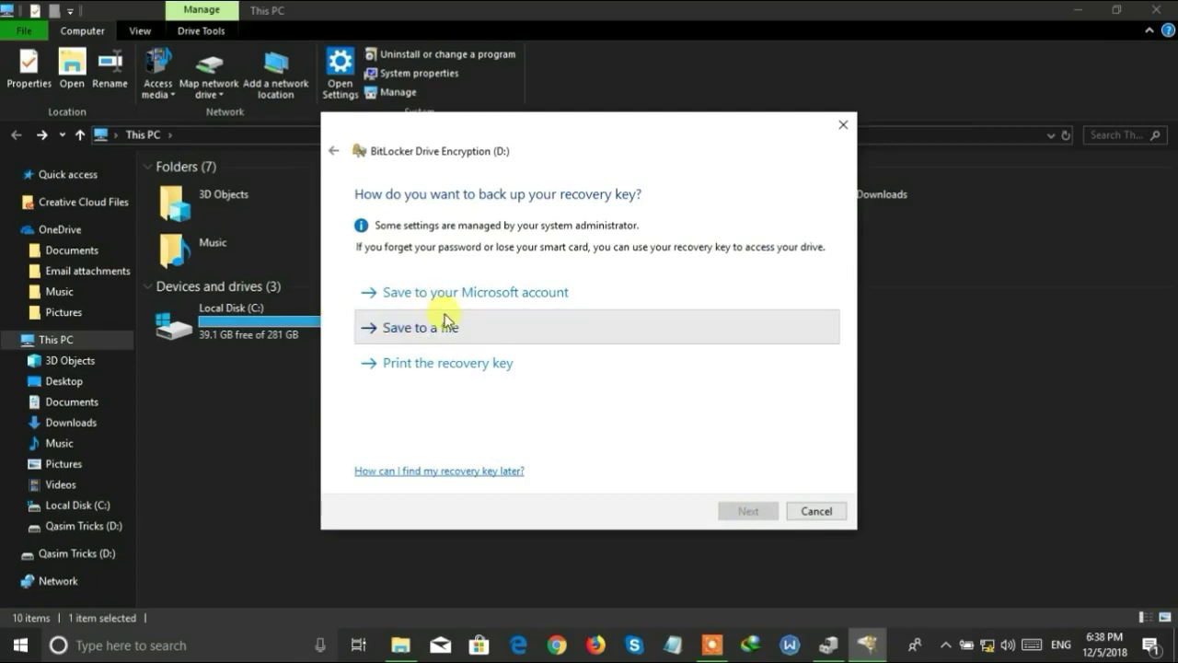
pyautogui.click(445, 320)
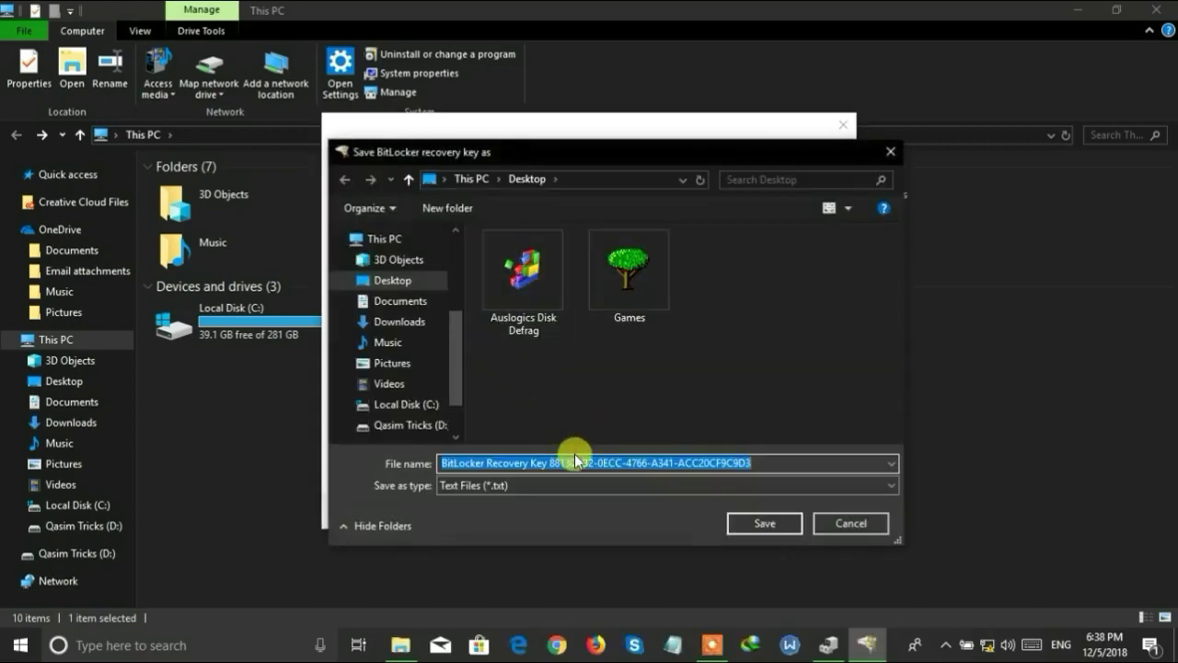
pyautogui.click(782, 525)
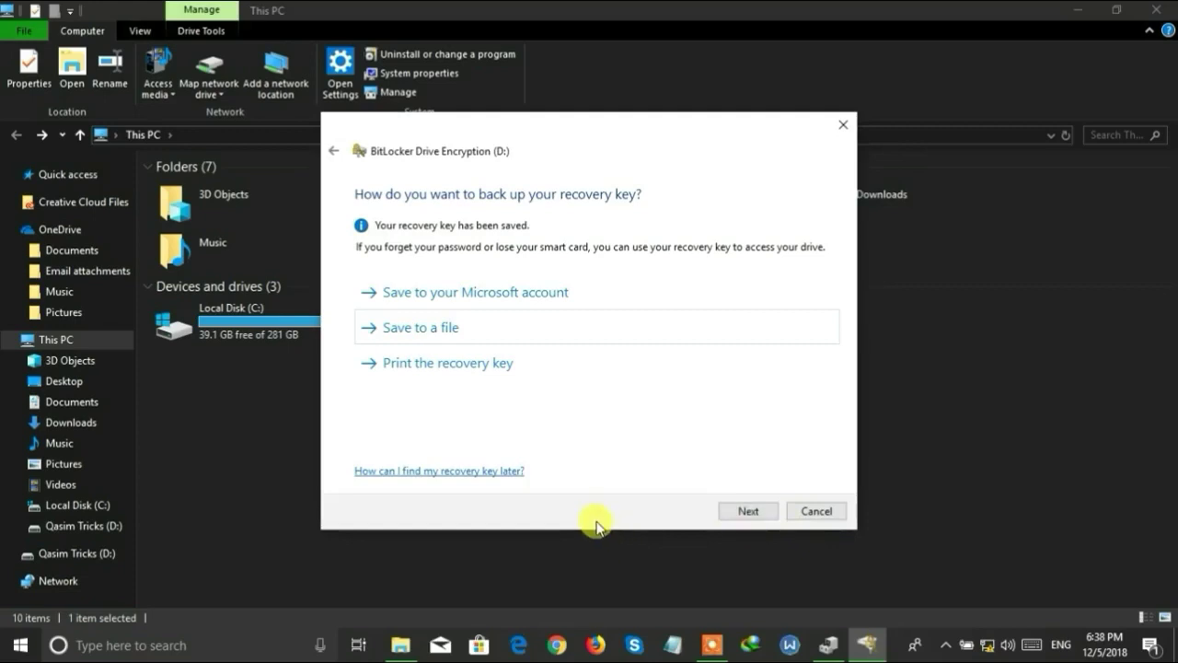
pyautogui.click(748, 511)
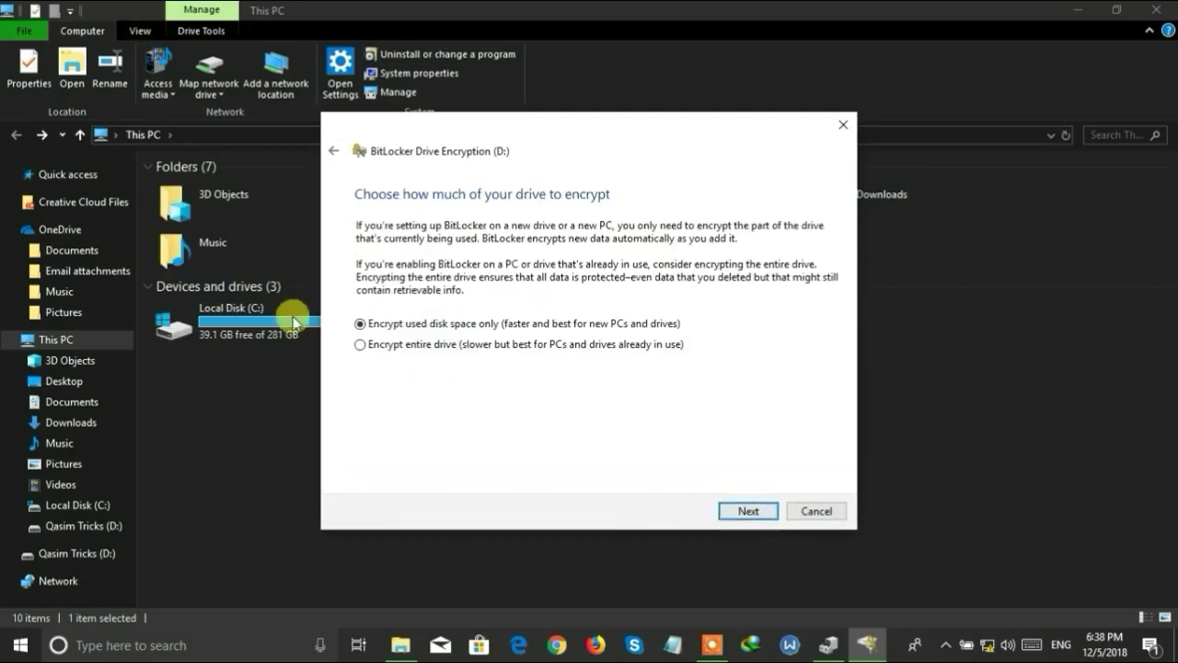
# Step: Encrypt only the used disk space of the D: drive in Compatible mode and dismiss the completion message
pyautogui.click(746, 512)
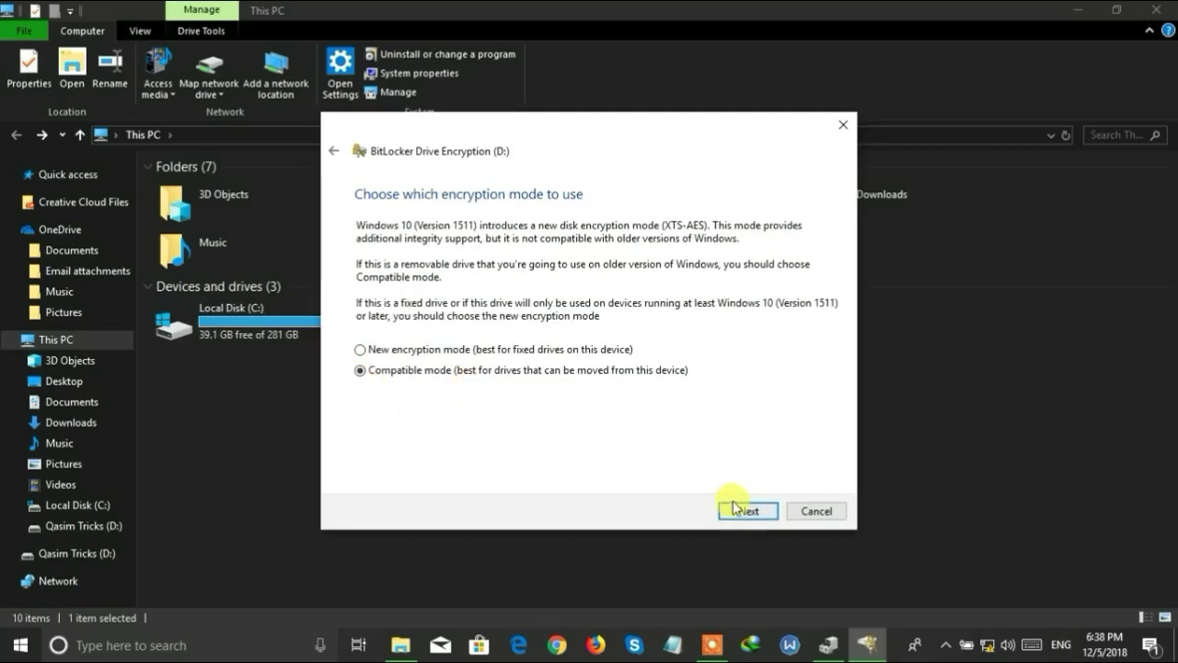
pyautogui.click(737, 509)
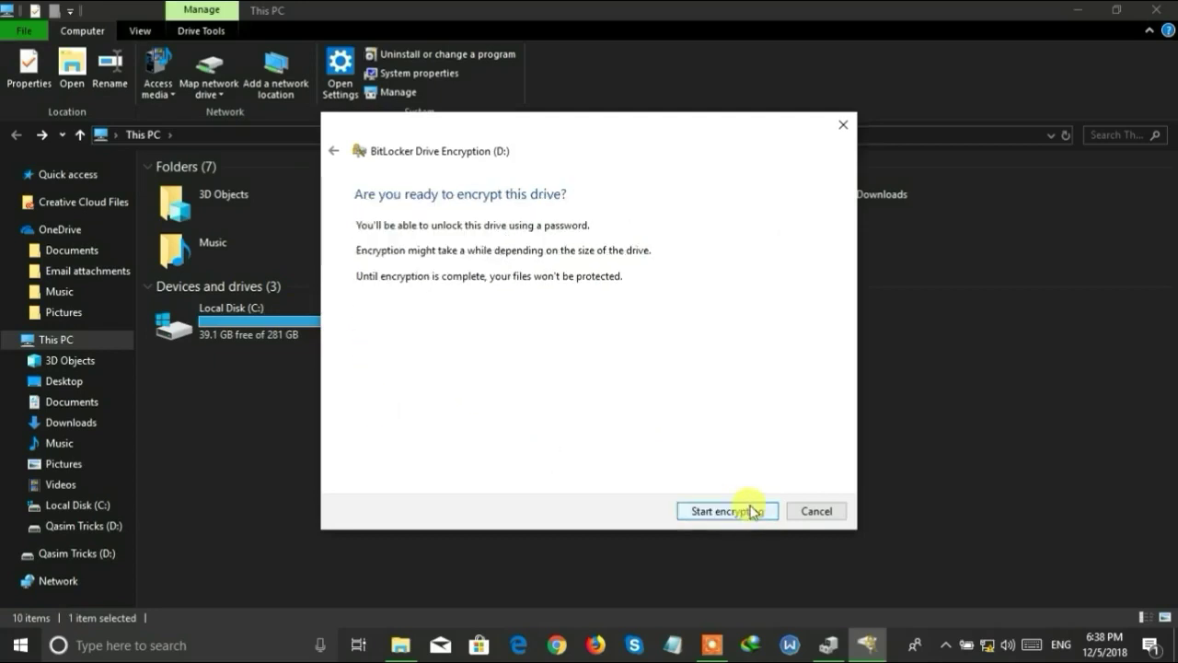
pyautogui.click(697, 512)
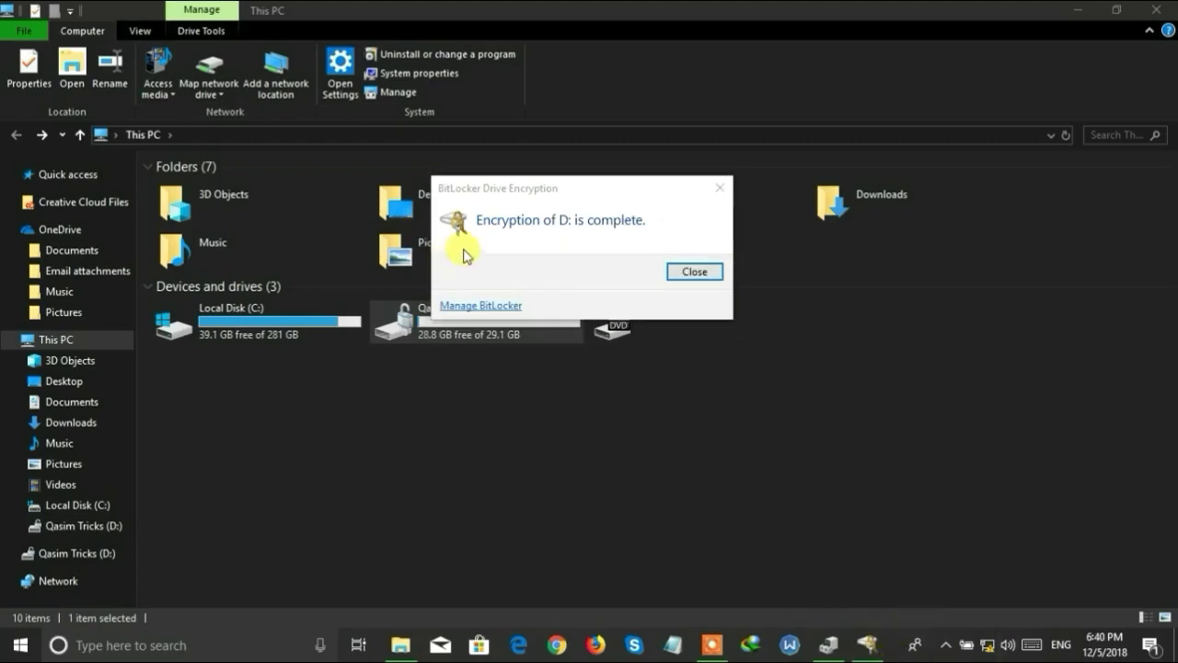
pyautogui.click(676, 278)
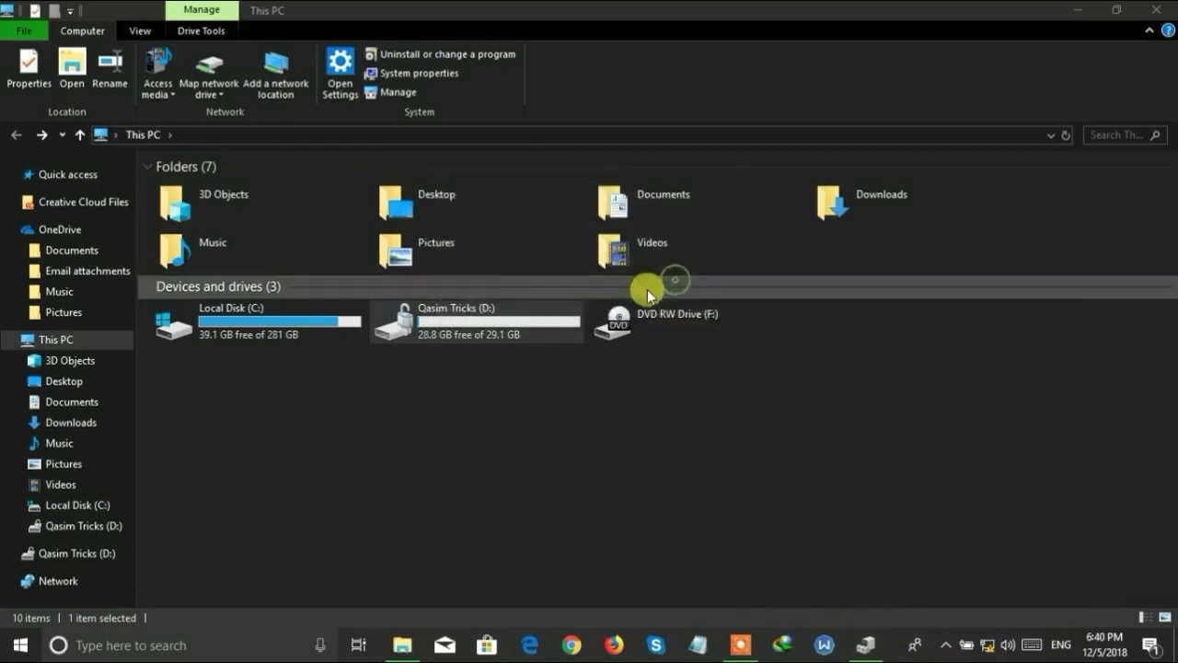
# Step: Eject the encrypted D: drive so that it locks, and unlock it again by entering its BitLocker password
pyautogui.rightClick(520, 324)
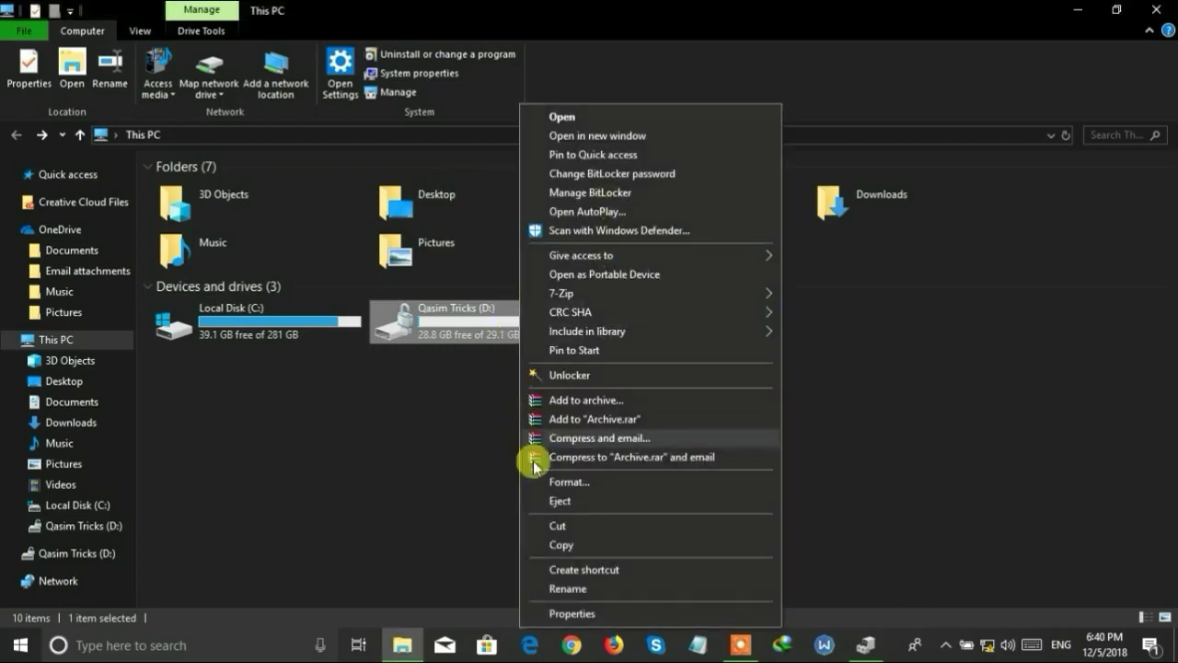
pyautogui.click(560, 501)
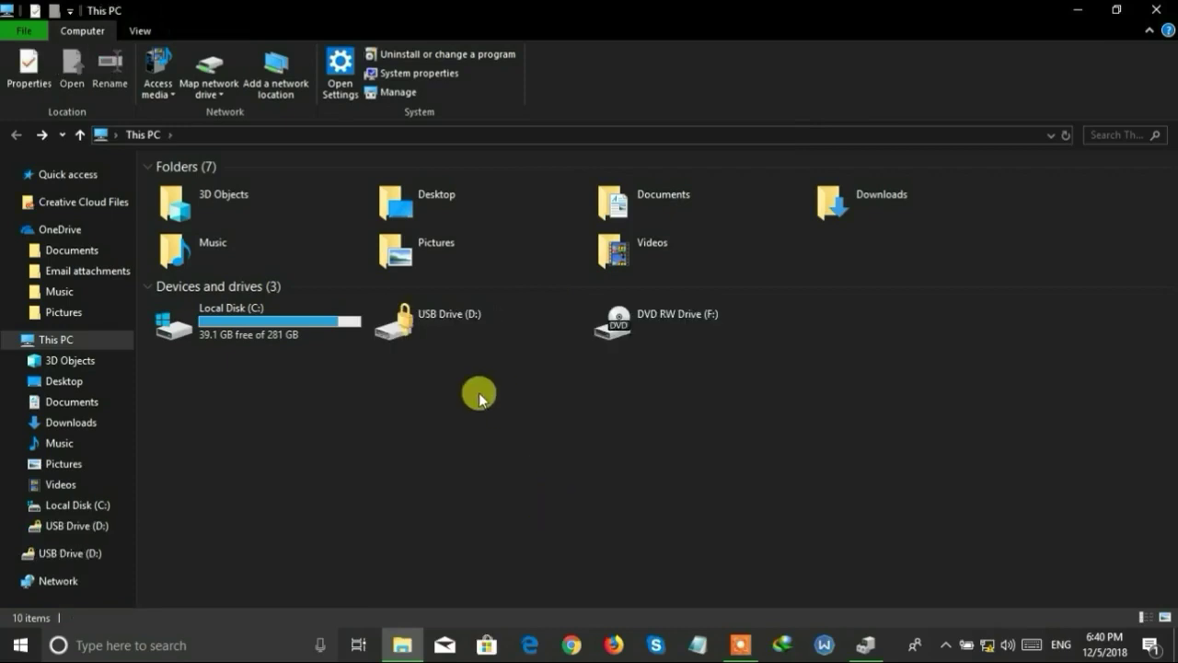
pyautogui.click(468, 324)
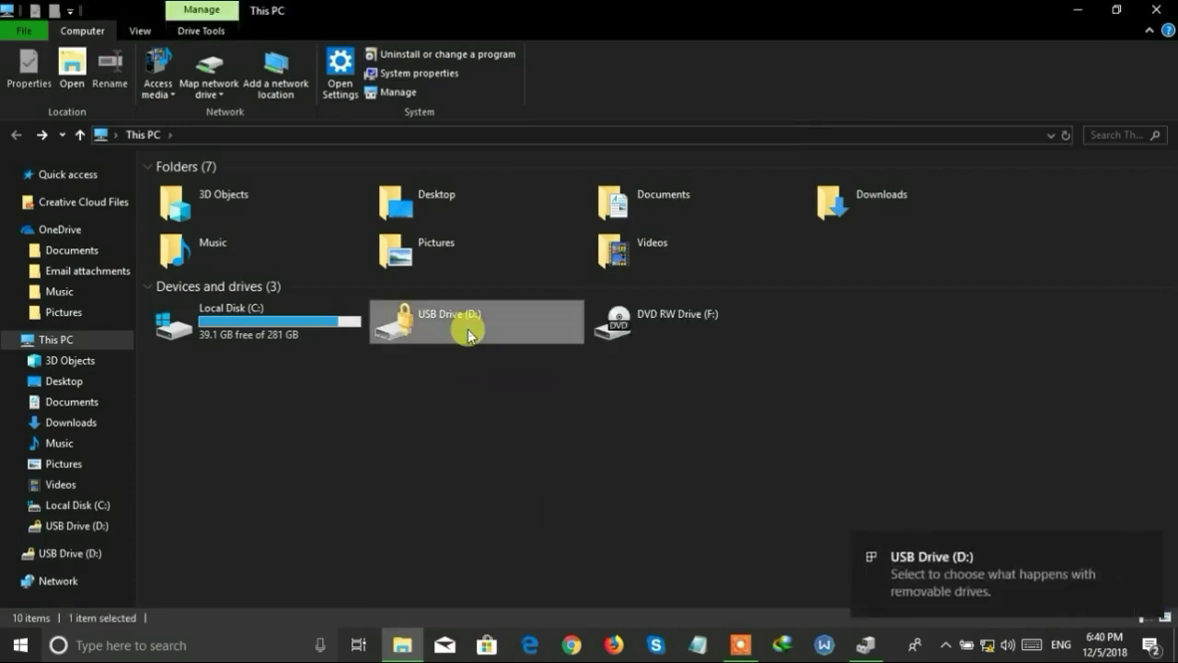
pyautogui.doubleClick(467, 333)
pyautogui.click(949, 101)
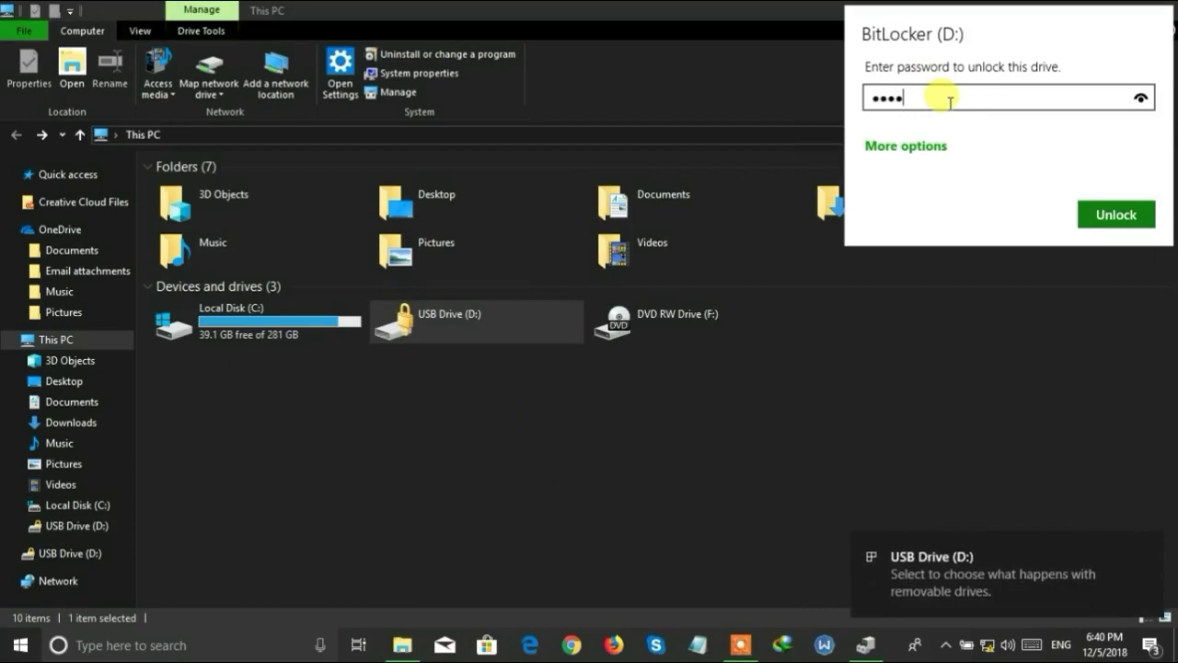
pyautogui.write('••••••••')
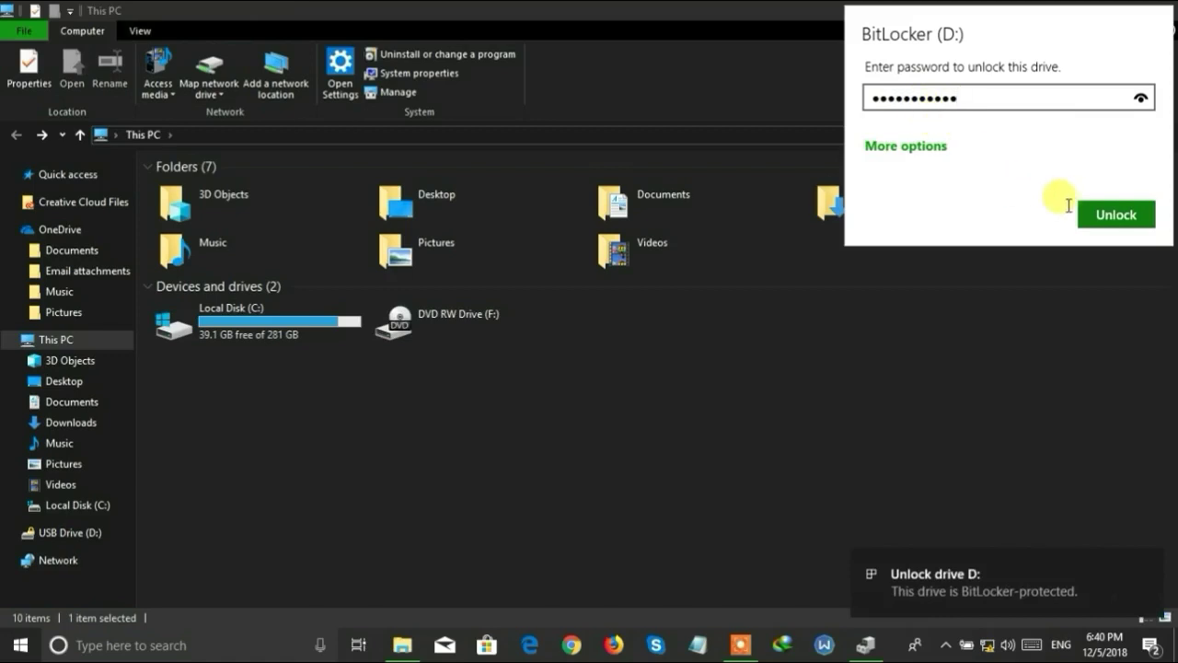
pyautogui.click(1098, 228)
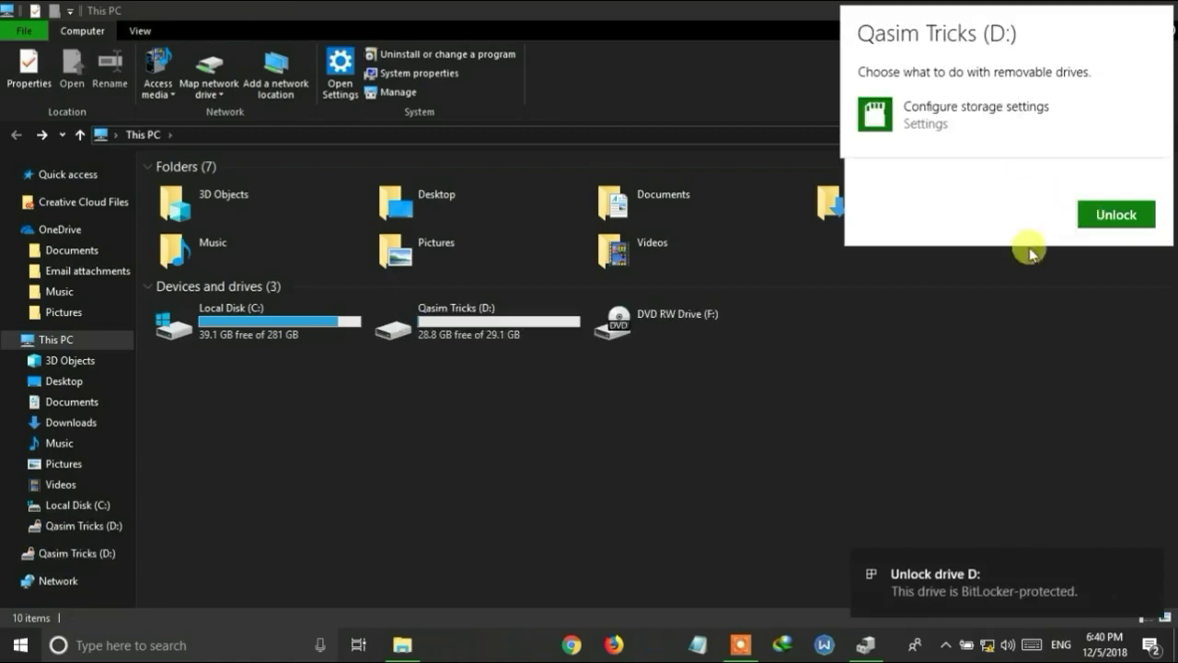
# Step: Open the unlocked D: drive to check its contents and go back to This PC
pyautogui.doubleClick(455, 317)
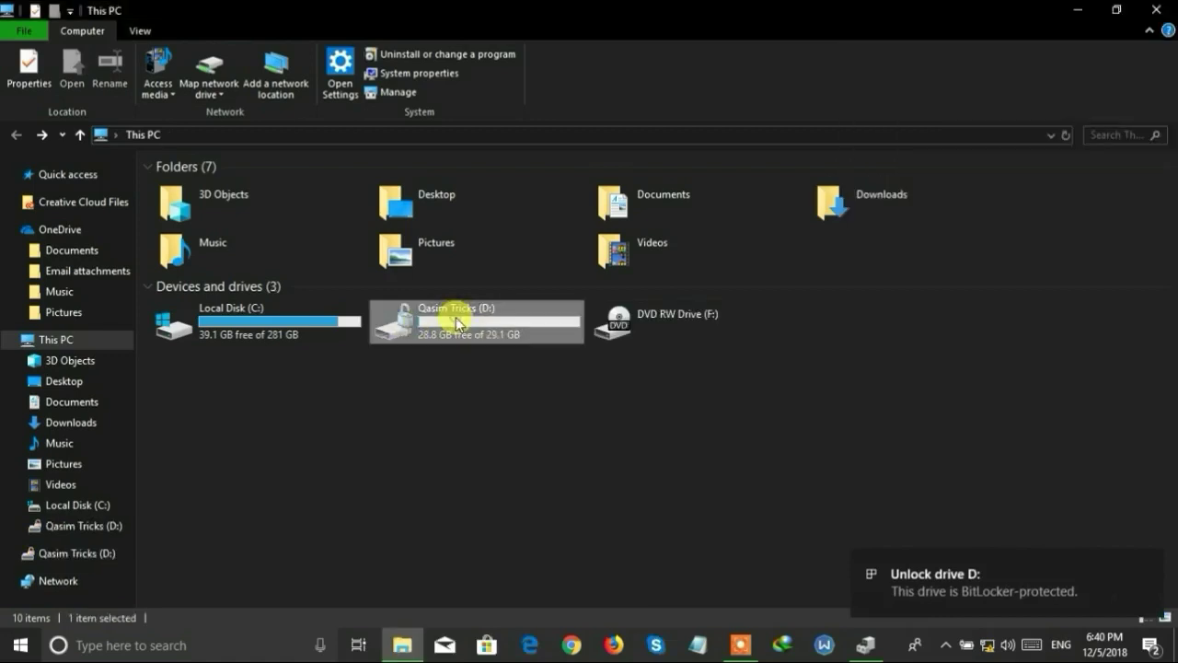
pyautogui.click(11, 136)
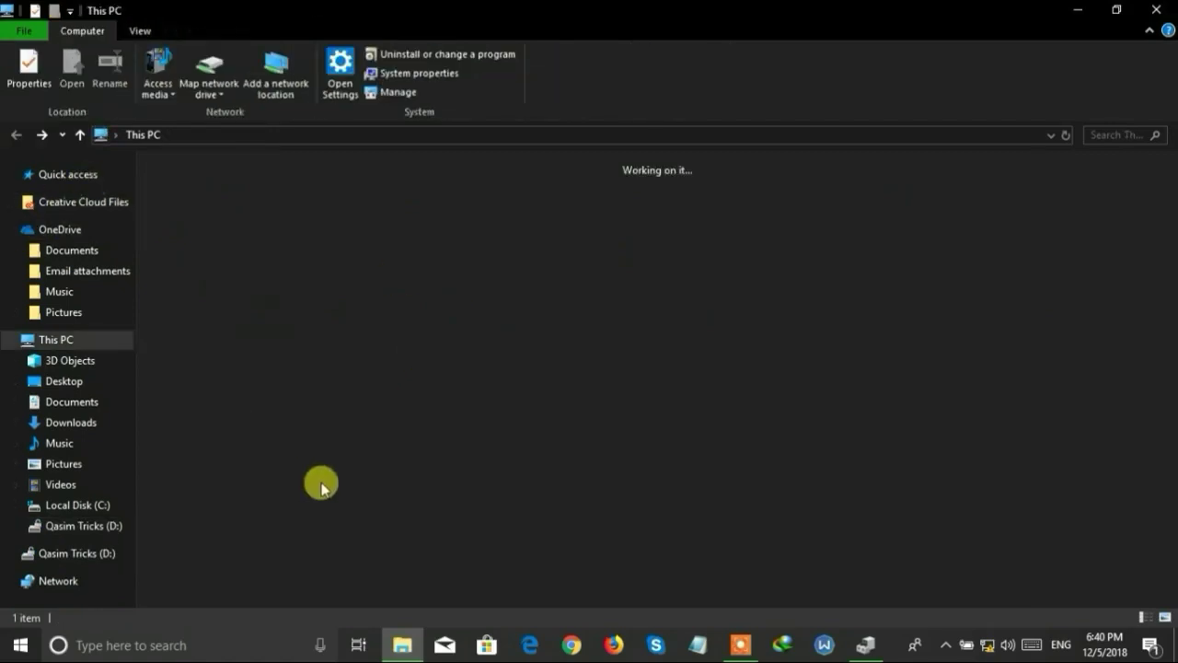
pyautogui.click(460, 416)
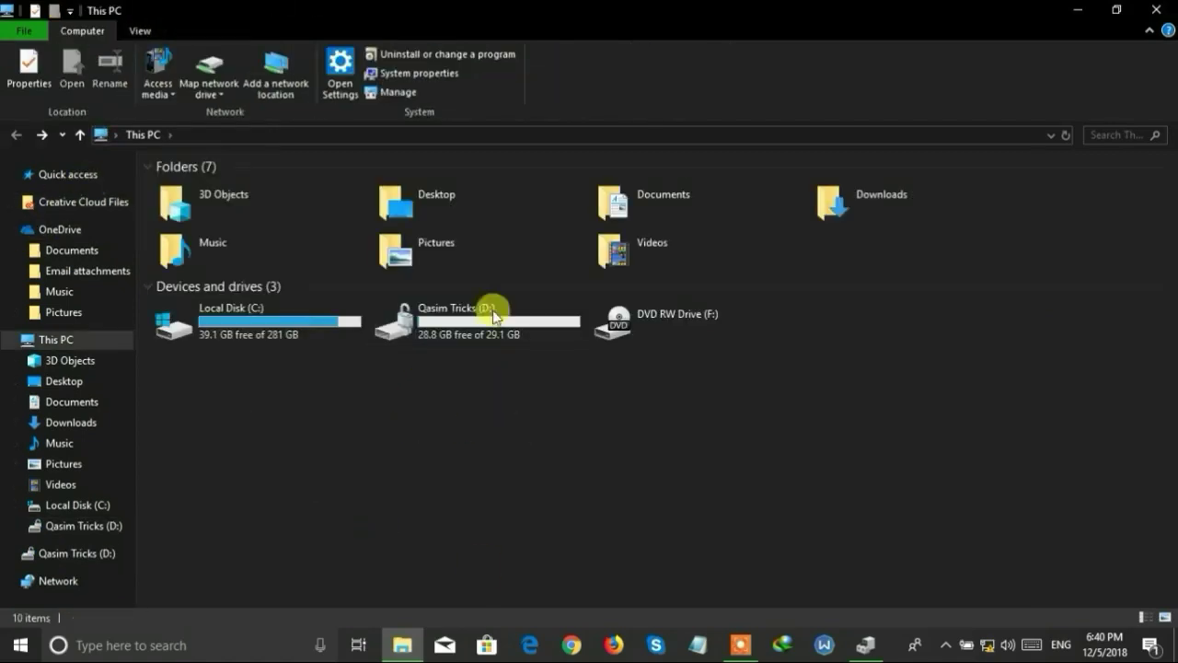
# Step: Restore the This PC window to a smaller size, move it over the desktop, and enlarge it to show all drives
pyautogui.doubleClick(593, 11)
pyautogui.moveTo(503, 55); pyautogui.dragTo(432, 56)
pyautogui.scroll(-5, 705, 289)
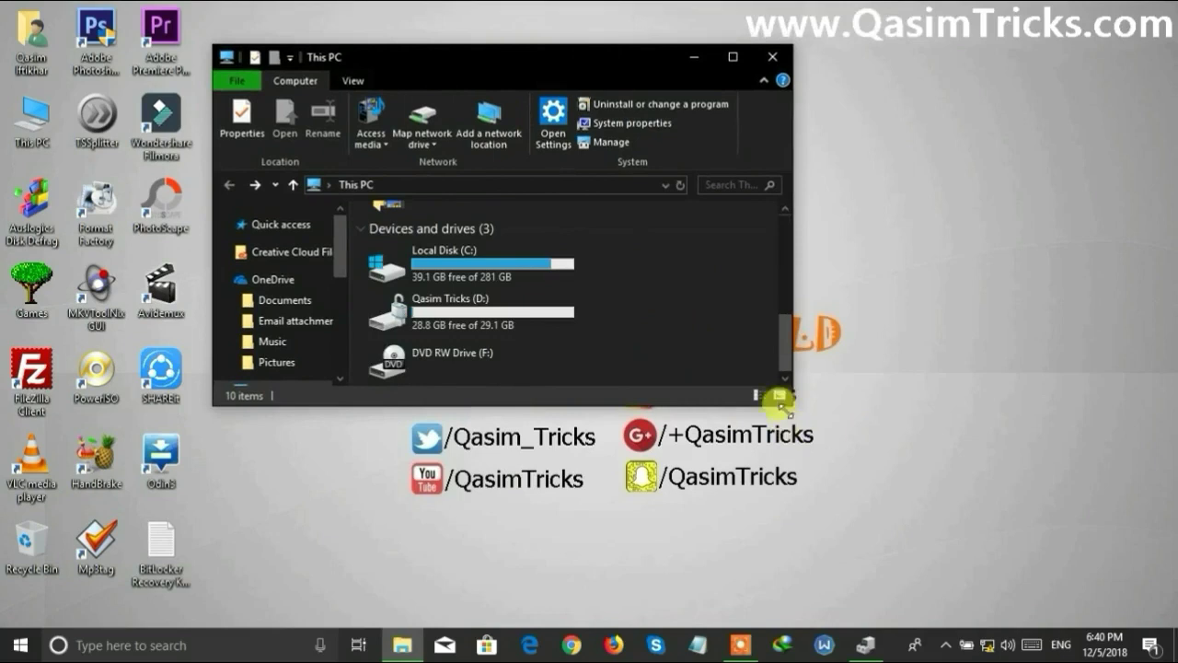
pyautogui.moveTo(803, 416); pyautogui.dragTo(864, 469)
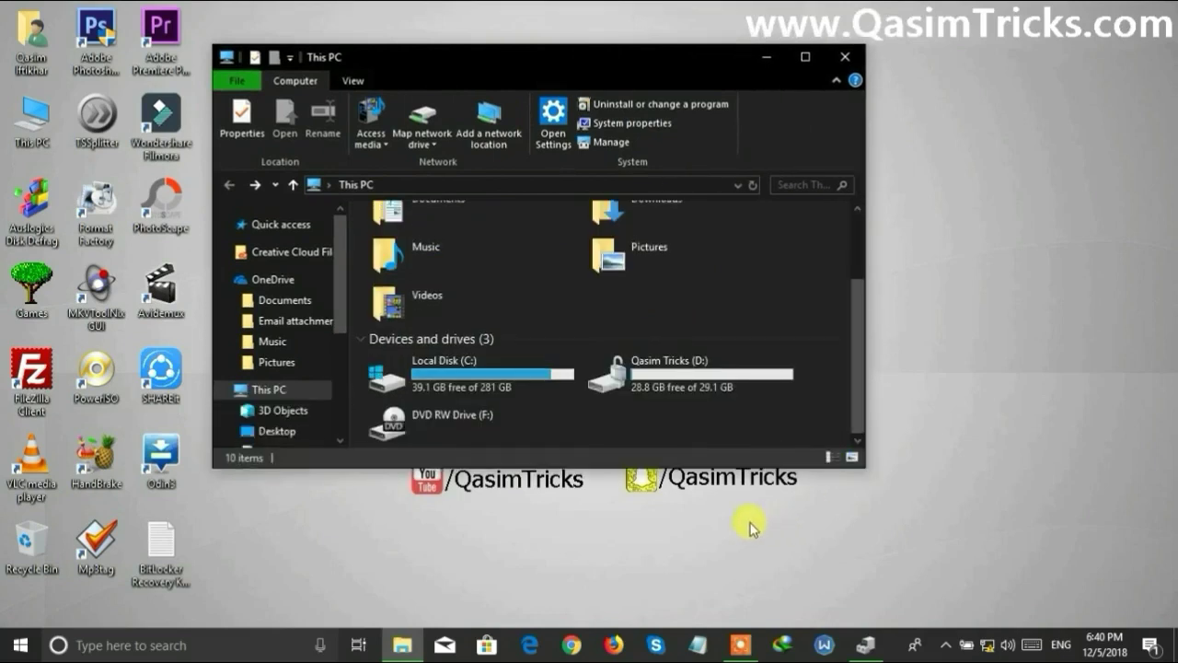
# Step: Open the BitLocker management page for the D: drive and turn off BitLocker to decrypt it
pyautogui.click(660, 372)
pyautogui.rightClick(662, 374)
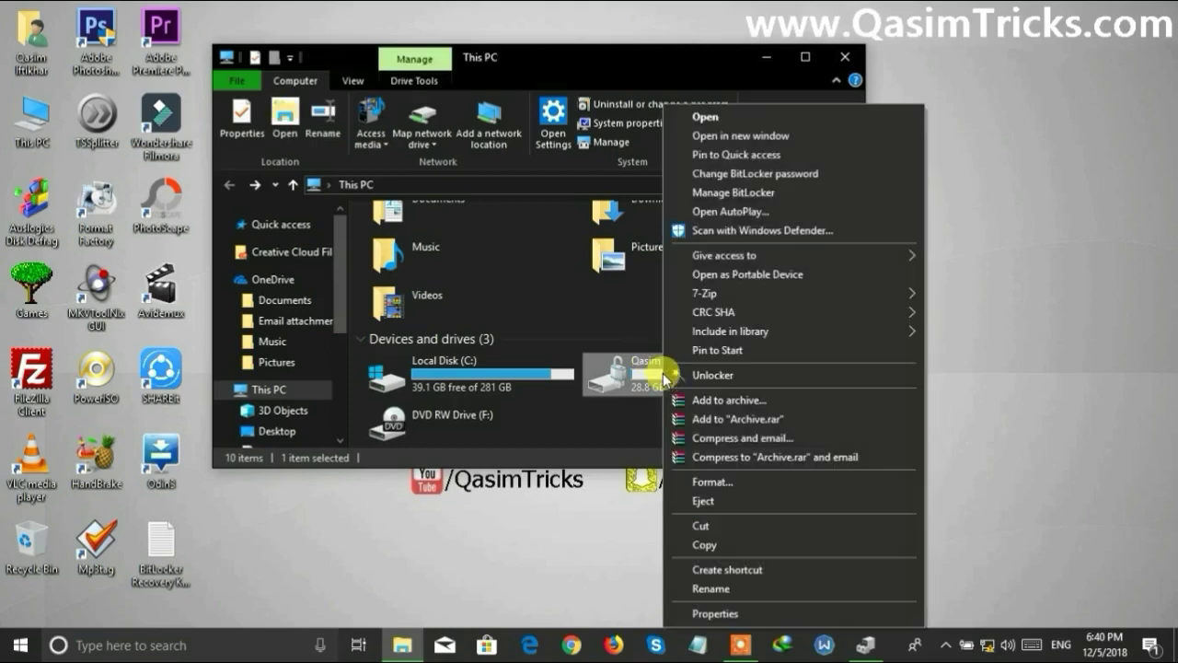
pyautogui.click(750, 194)
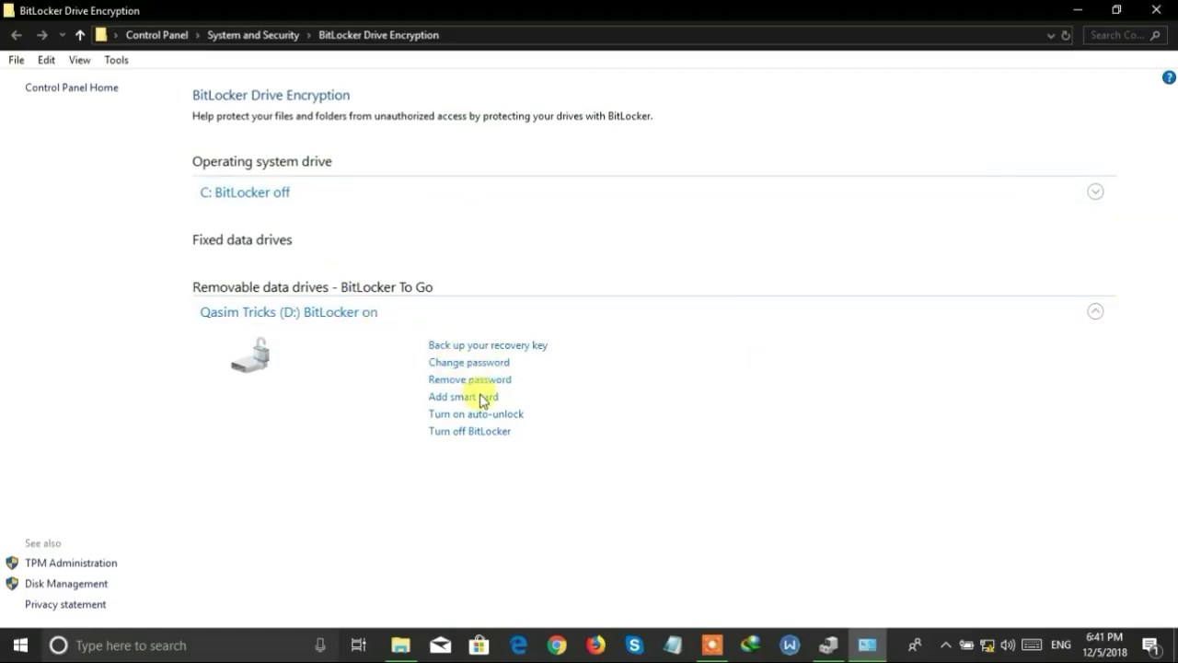
pyautogui.click(487, 441)
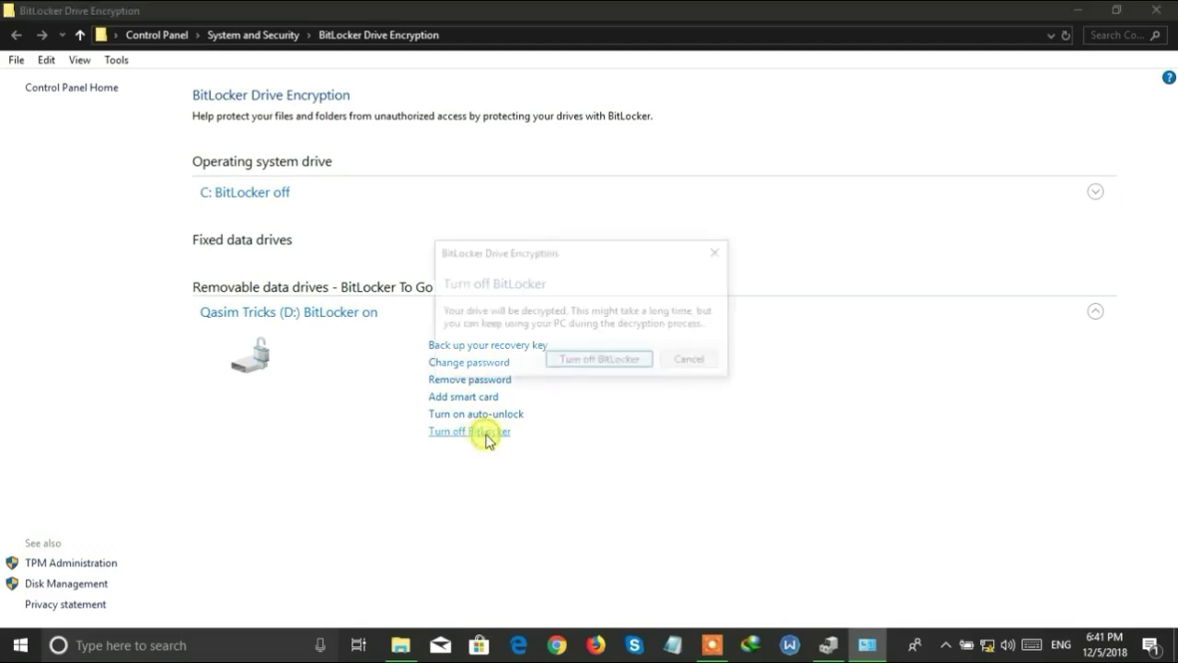
pyautogui.click(614, 362)
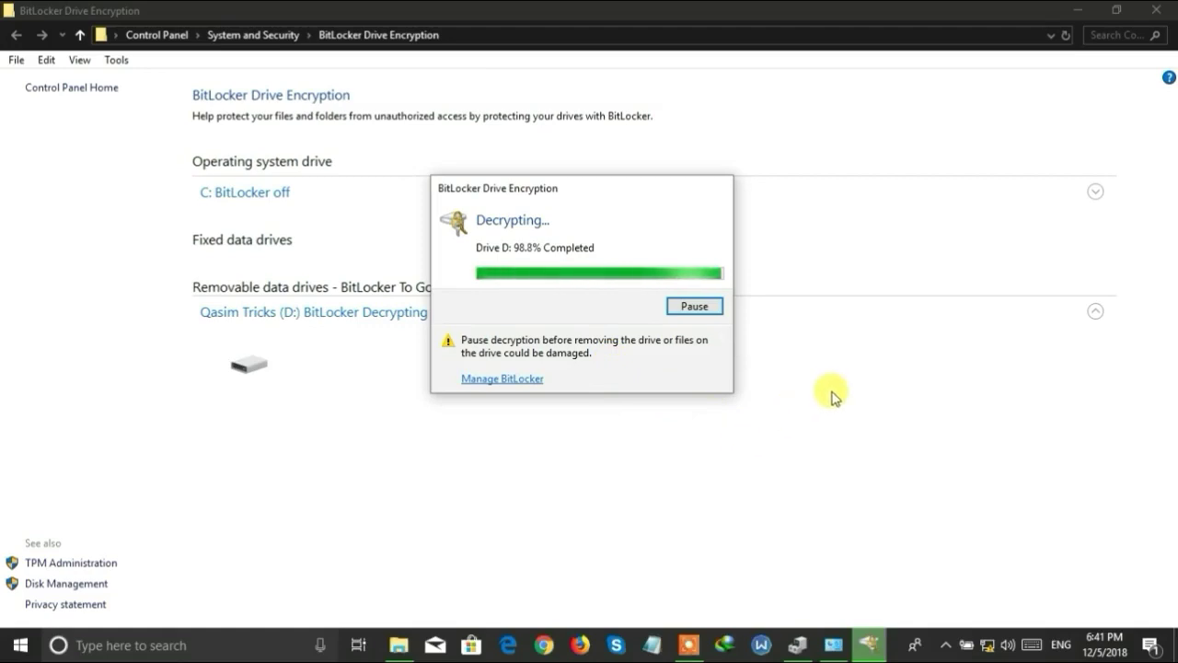
# Step: Close the BitLocker Drive Encryption window, the decryption message and the This PC window
pyautogui.click(1156, 9)
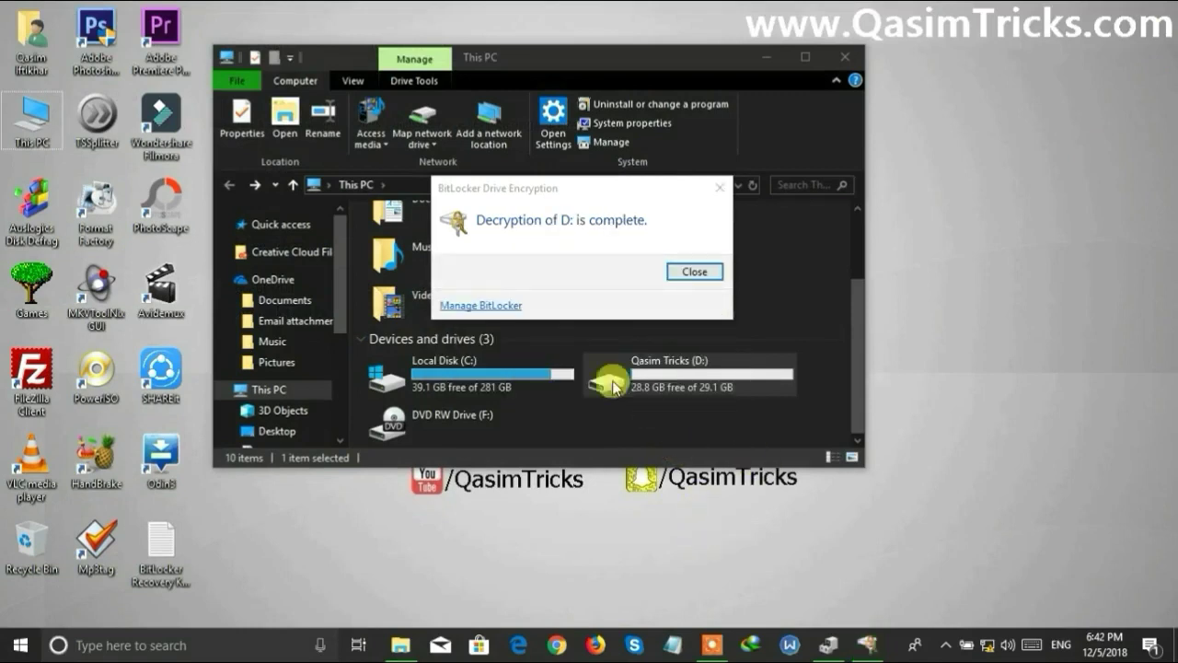
pyautogui.click(692, 271)
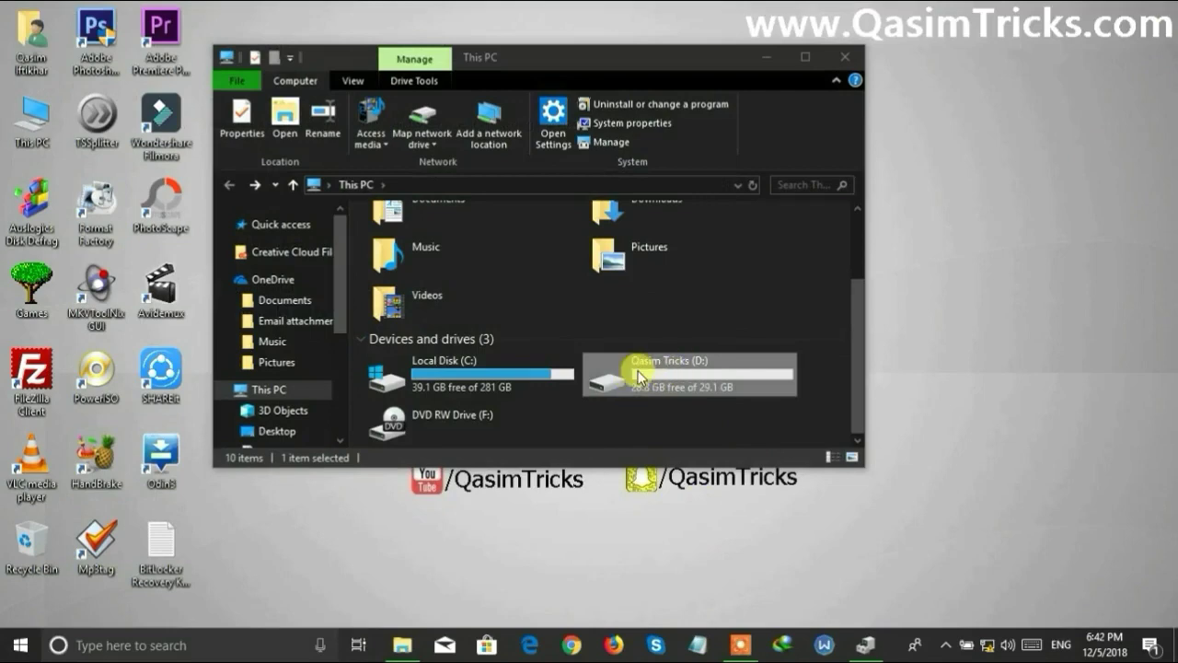
pyautogui.click(842, 56)
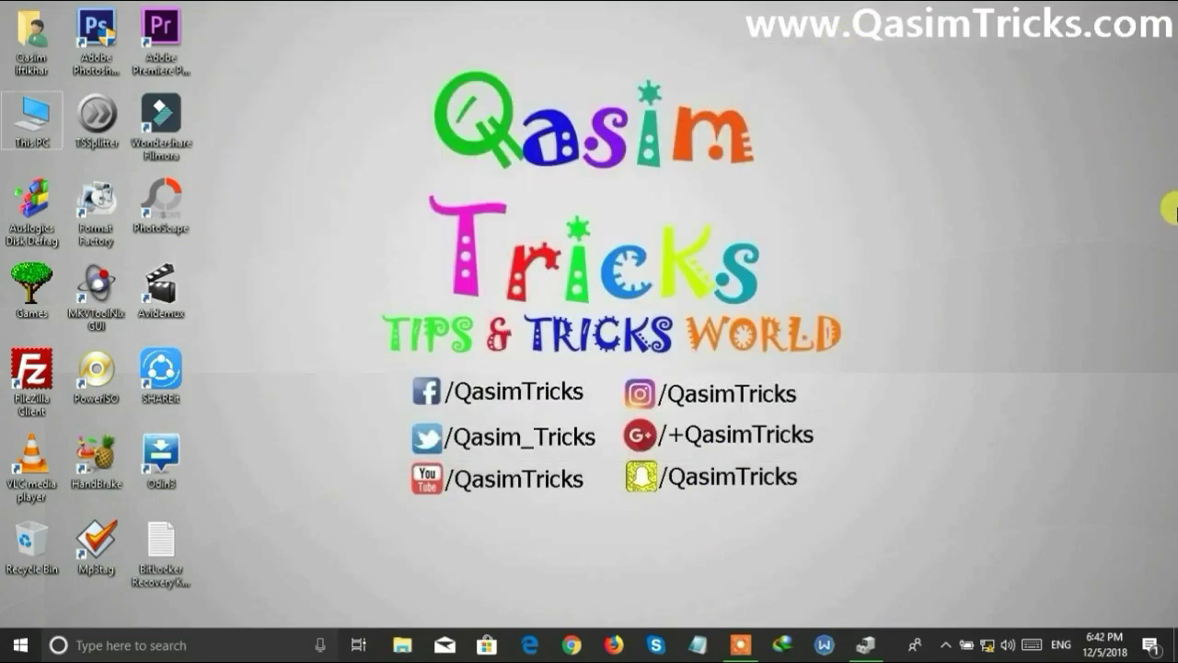